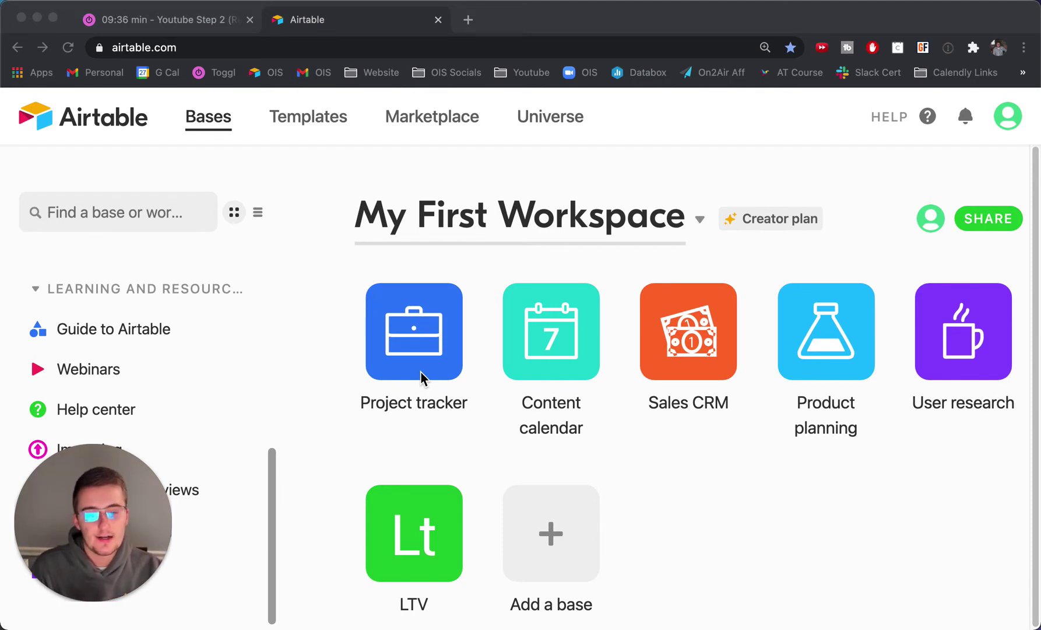
- Bring the browser window with My First Workspace's bases into focus
click(693, 363)
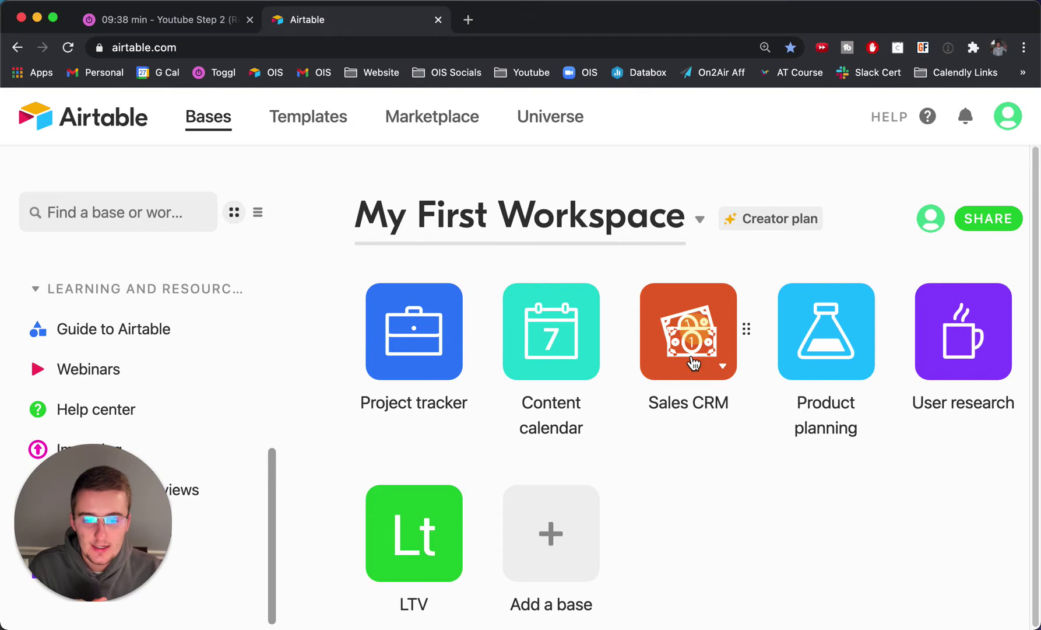
- In Sales CRM, collapse the views sidebar and create a shareable All contacts grid link
click(691, 333)
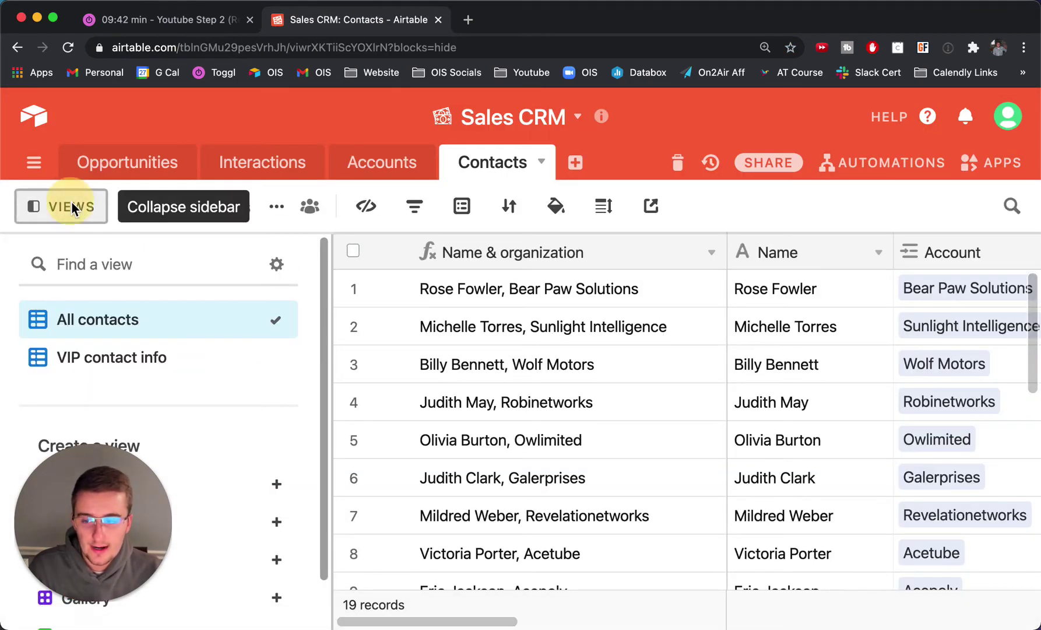
click(73, 207)
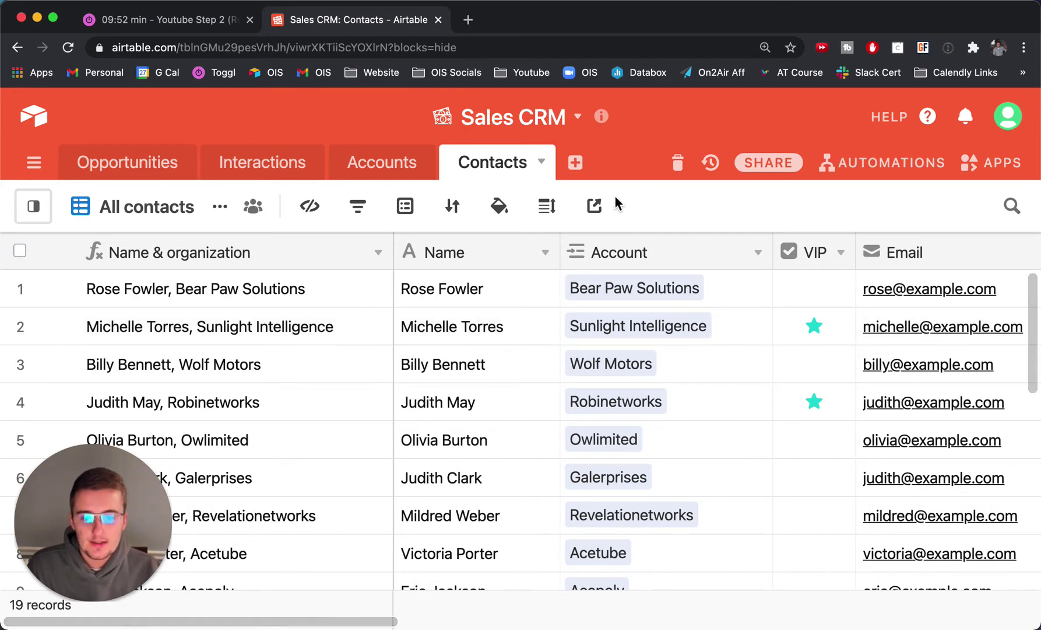
click(594, 208)
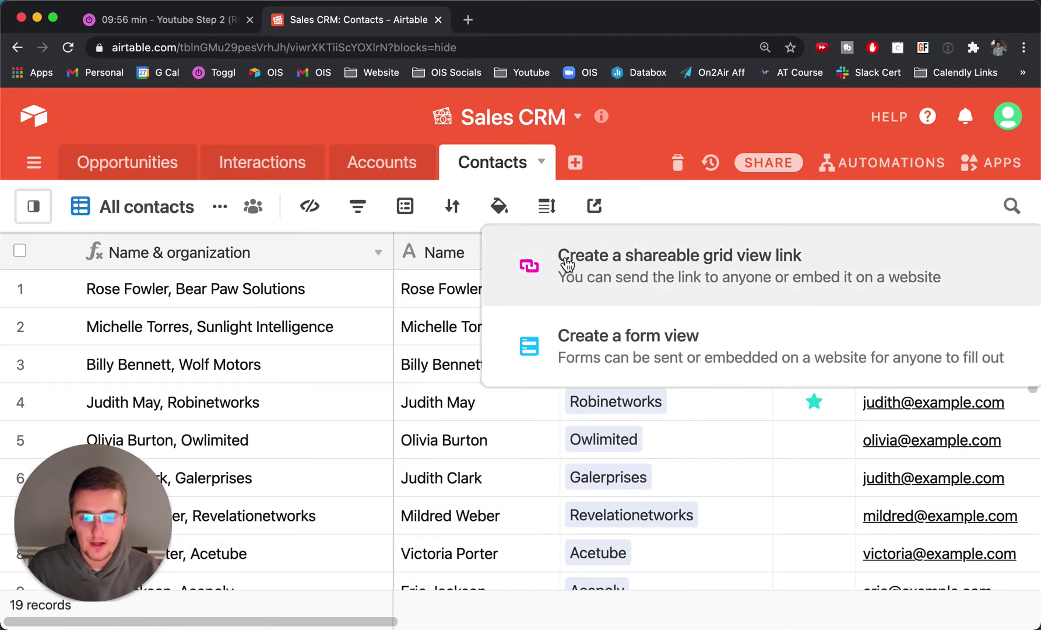
click(566, 266)
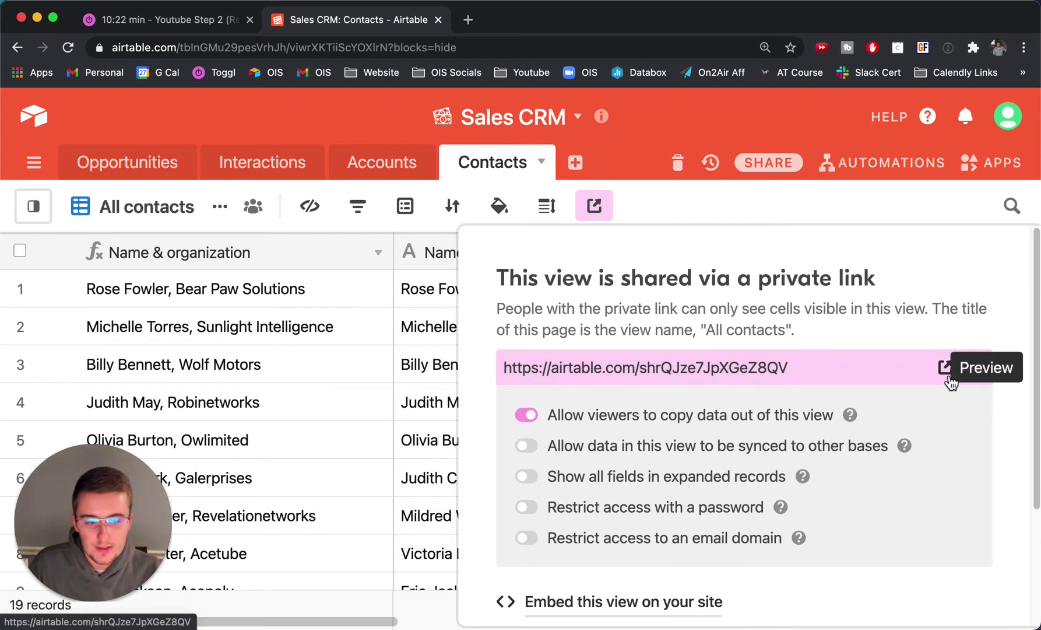
- Copy the shared contacts into My First Workspace's Project tracker base as a new table
click(945, 367)
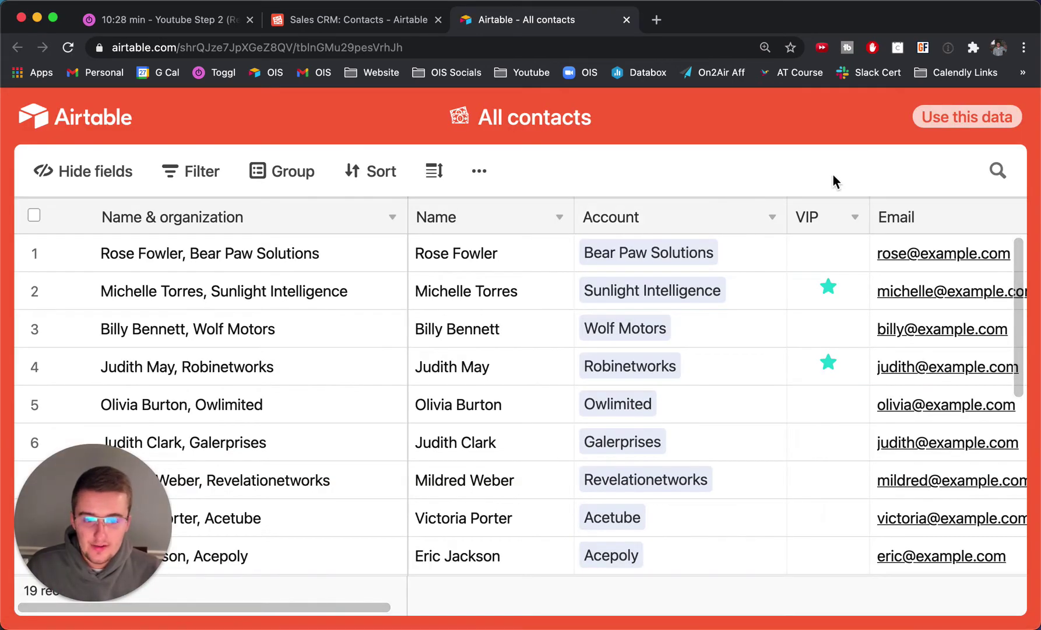
click(949, 126)
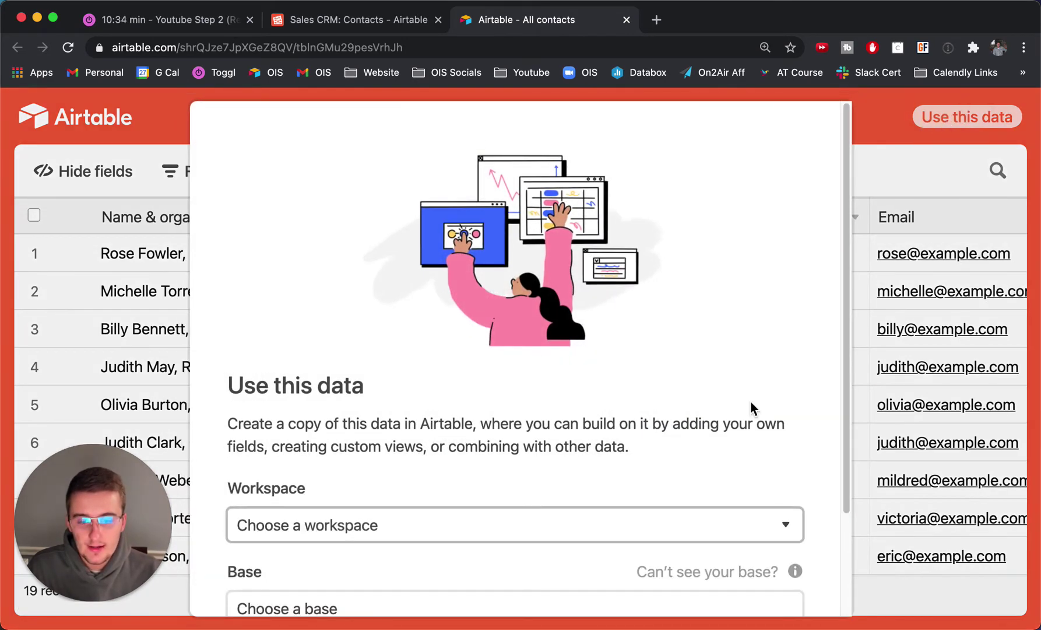
scroll(751, 403, down, 4)
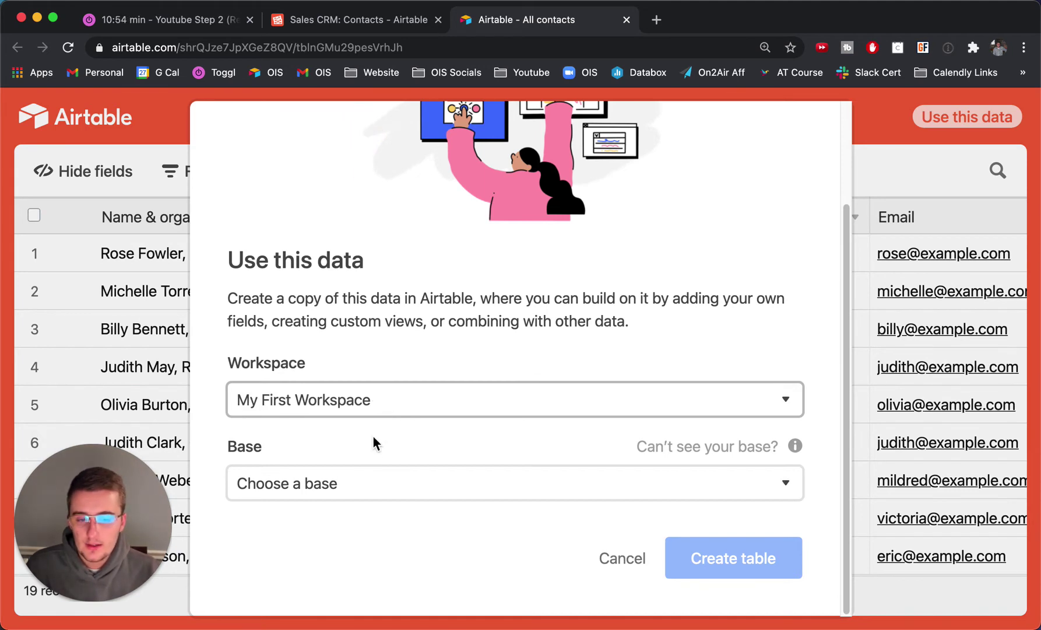
click(367, 484)
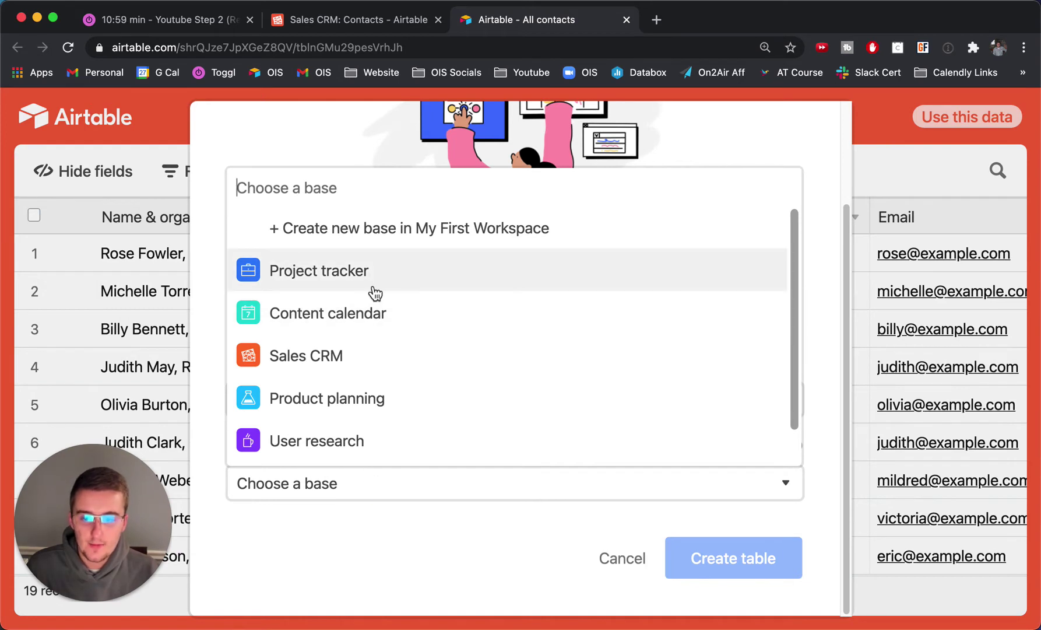
click(352, 279)
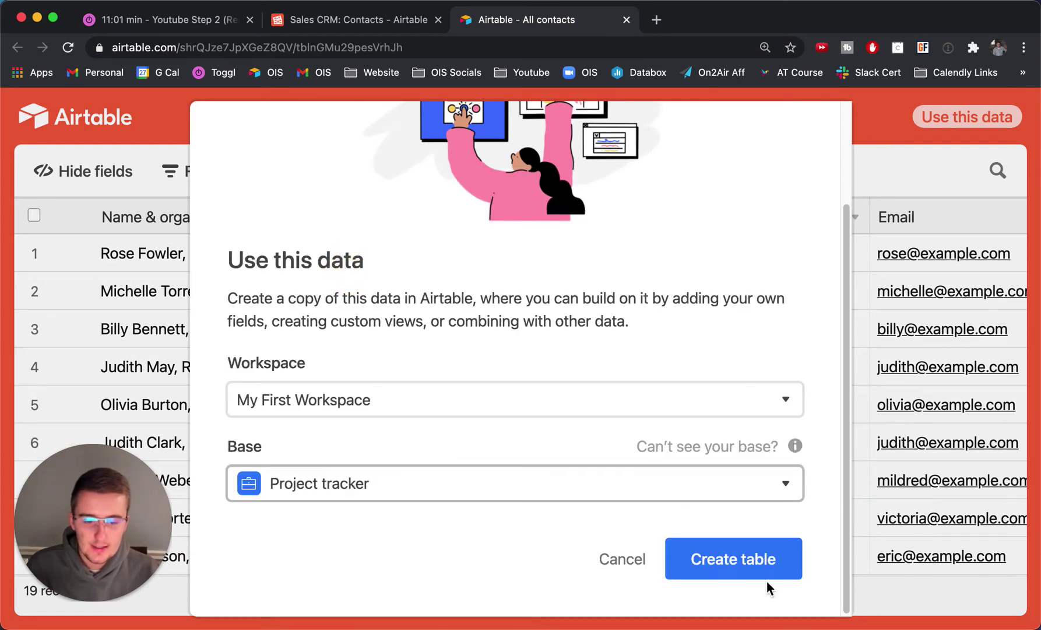
click(768, 558)
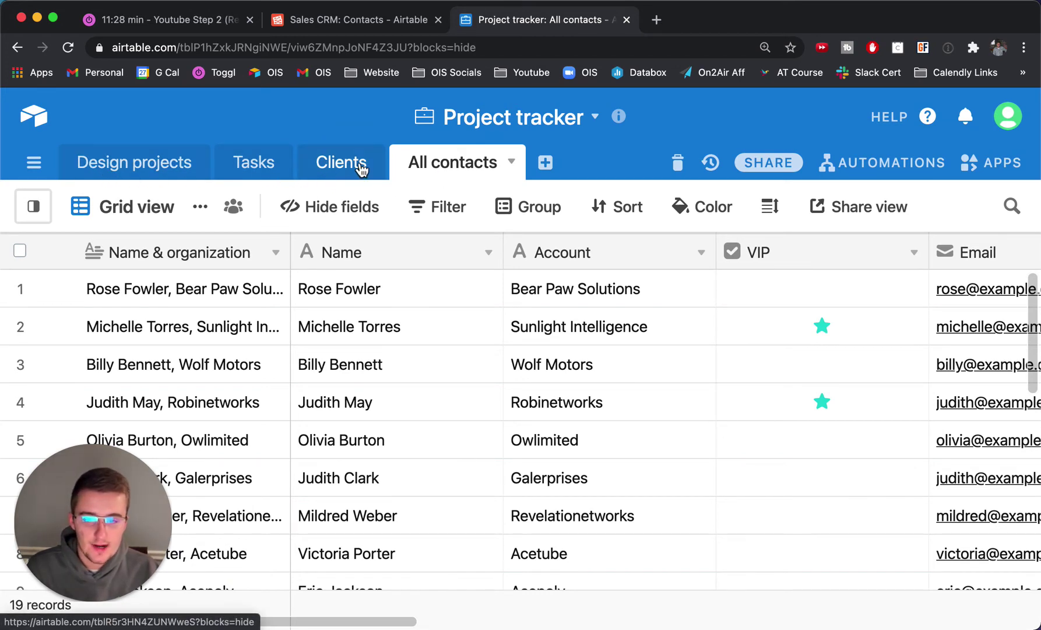
- Compare the Clients table's fields with the new All contacts table in Project tracker
click(361, 168)
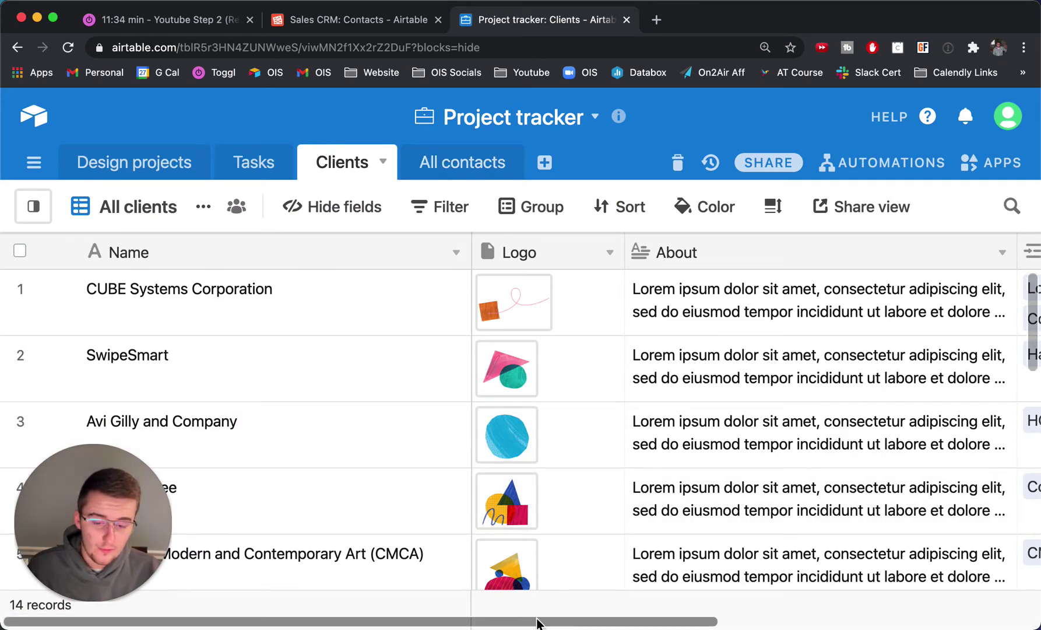
drag(537, 623, 818, 623)
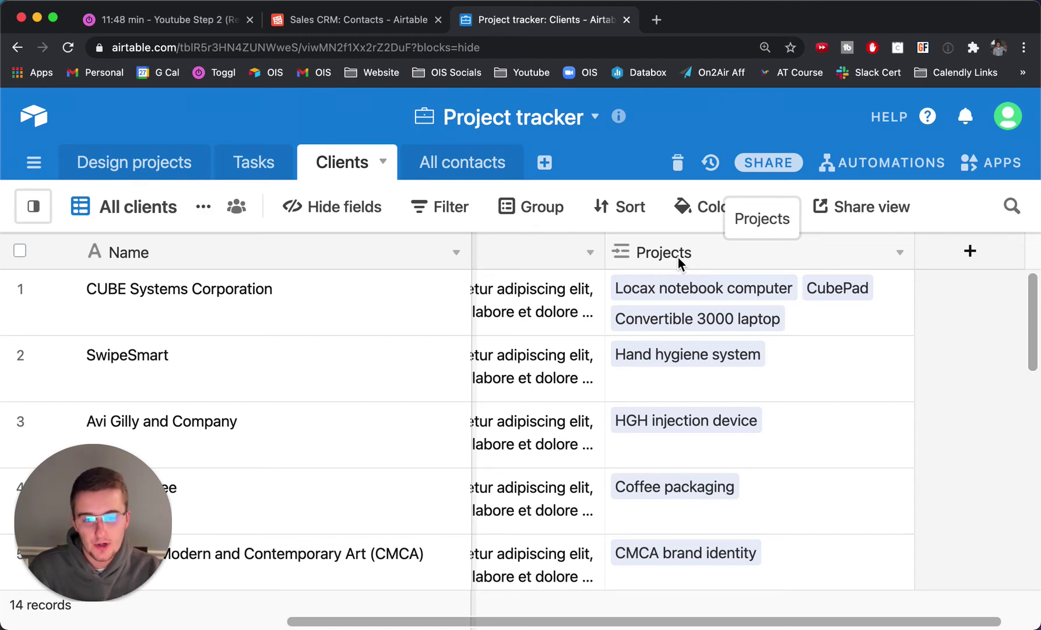
click(454, 178)
mouse_move(411, 621)
mouse_down()
mouse_move(776, 621)
mouse_move(400, 617)
mouse_up()
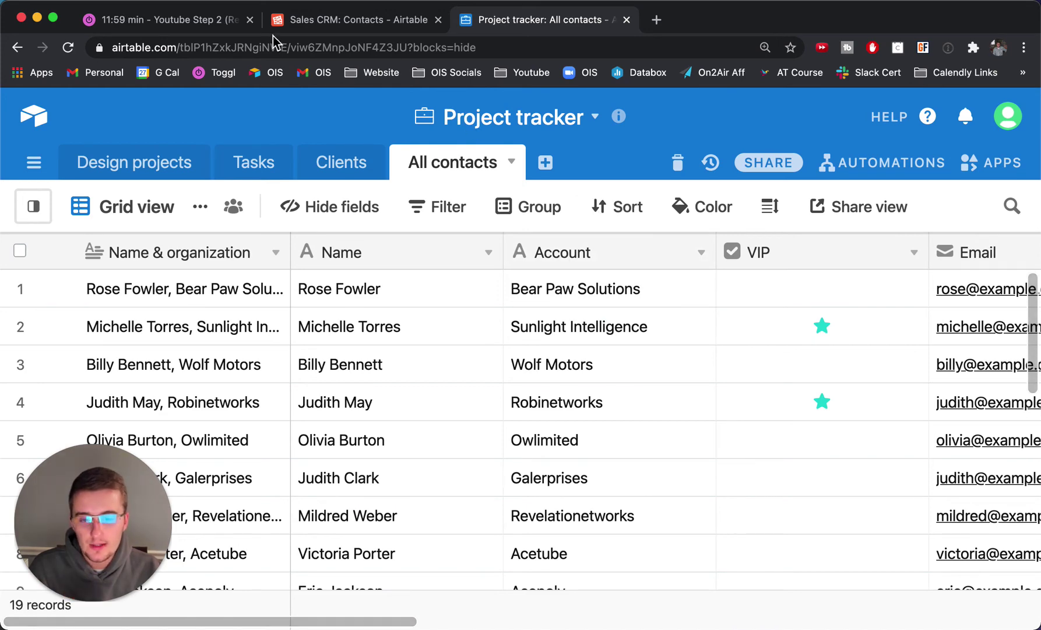
- Close the Sales CRM share panel, then review All contacts' Interactions and Opportunities fields
click(310, 22)
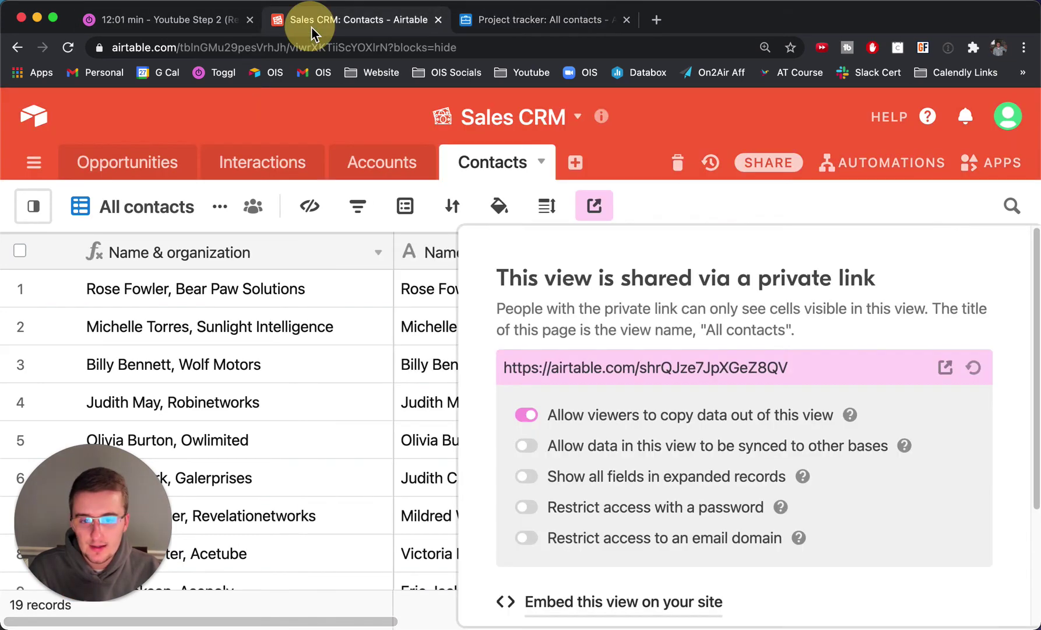
click(441, 295)
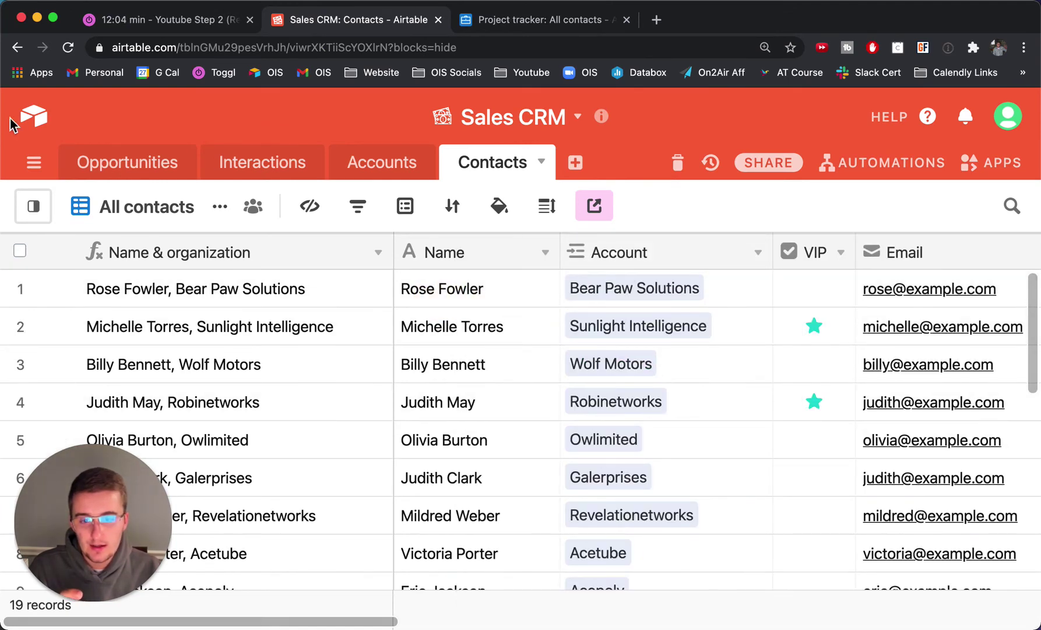
click(505, 21)
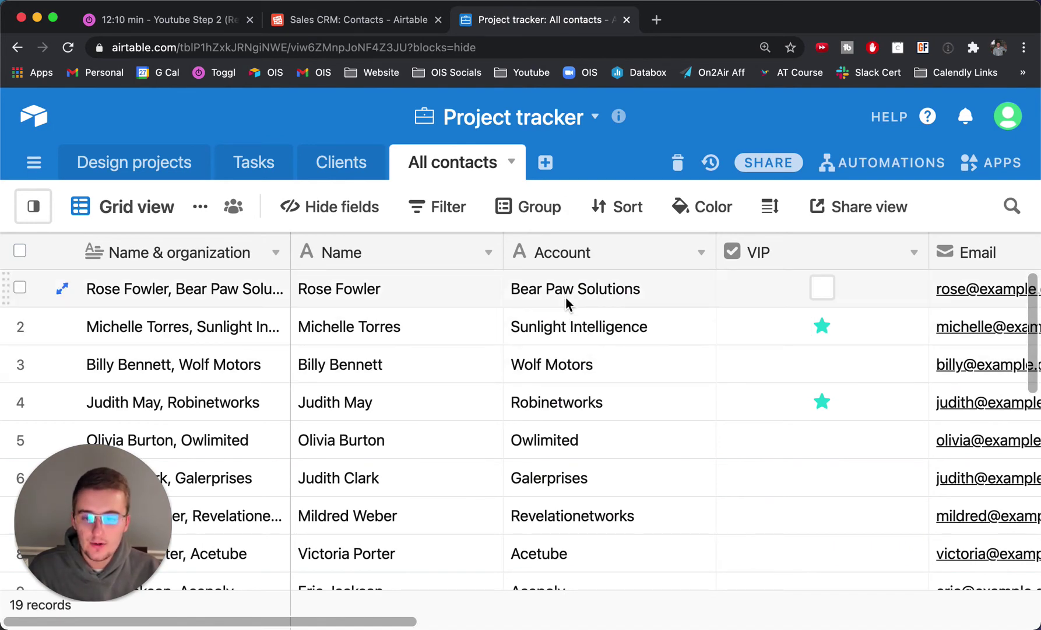
drag(410, 622, 1037, 592)
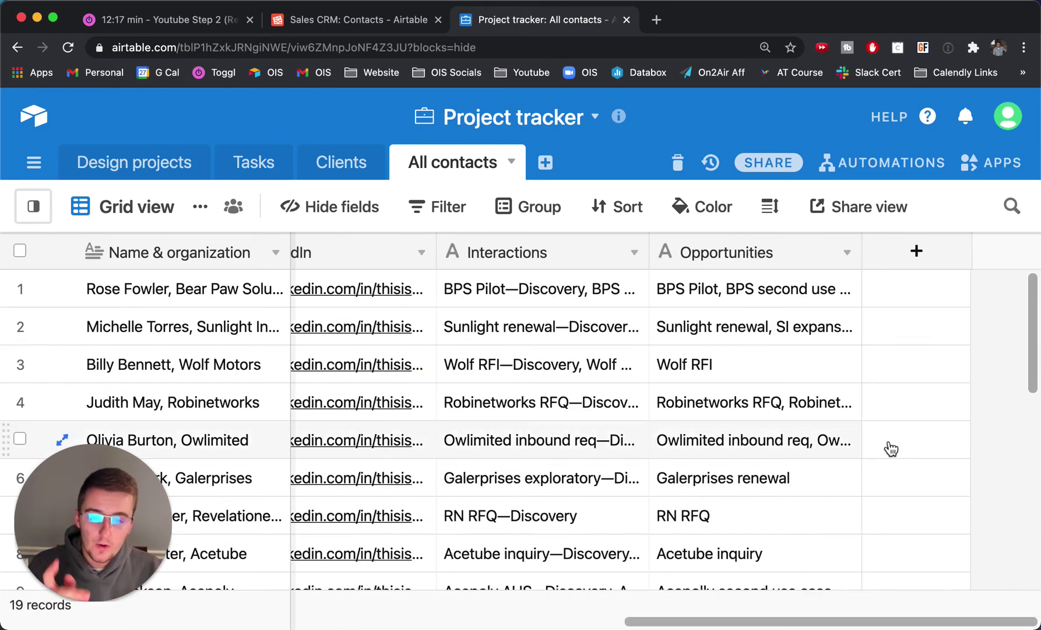
- Add a Design projects field to All contacts linking to Design projects, without lookups
click(920, 251)
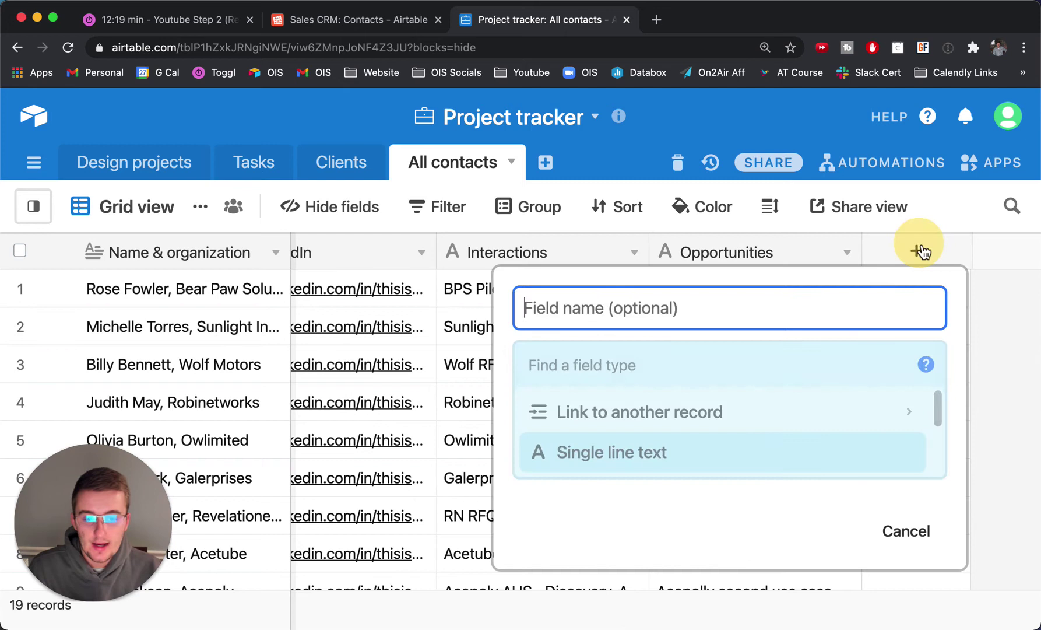
click(700, 430)
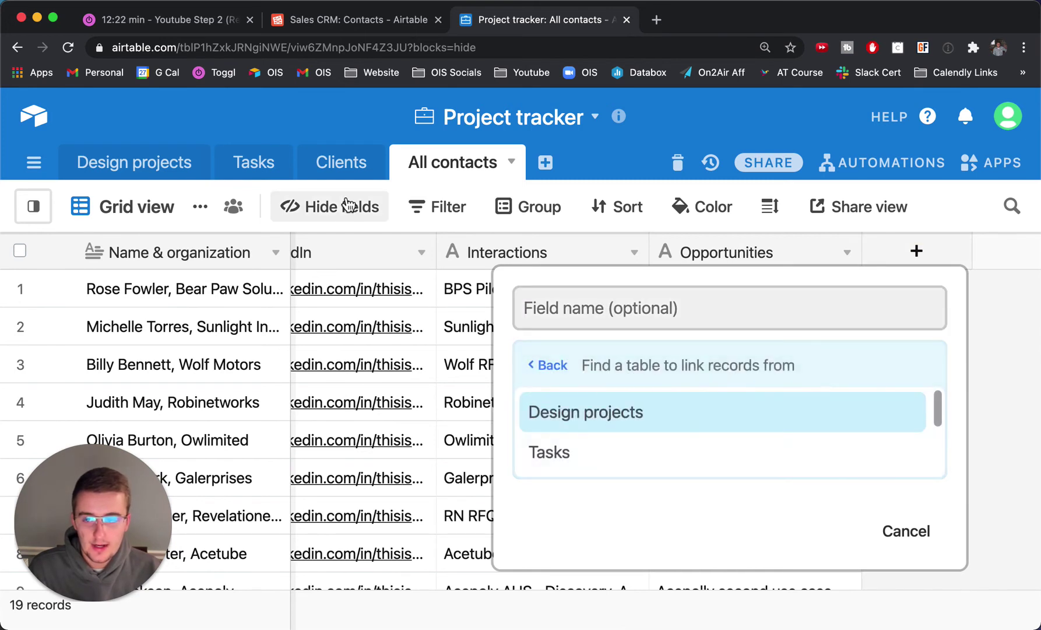
click(605, 412)
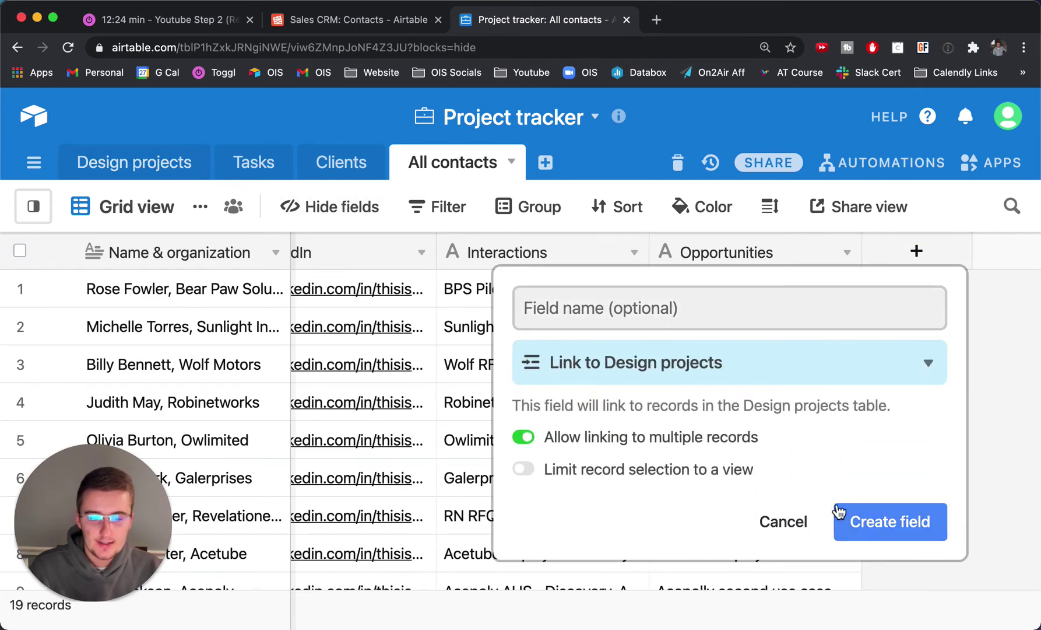
click(848, 521)
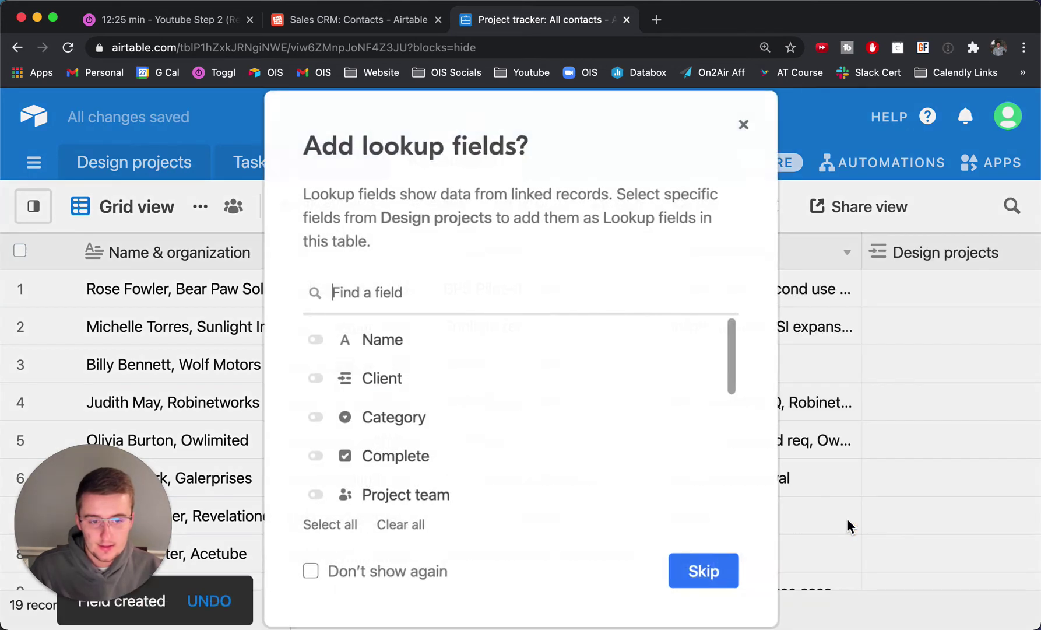
click(699, 565)
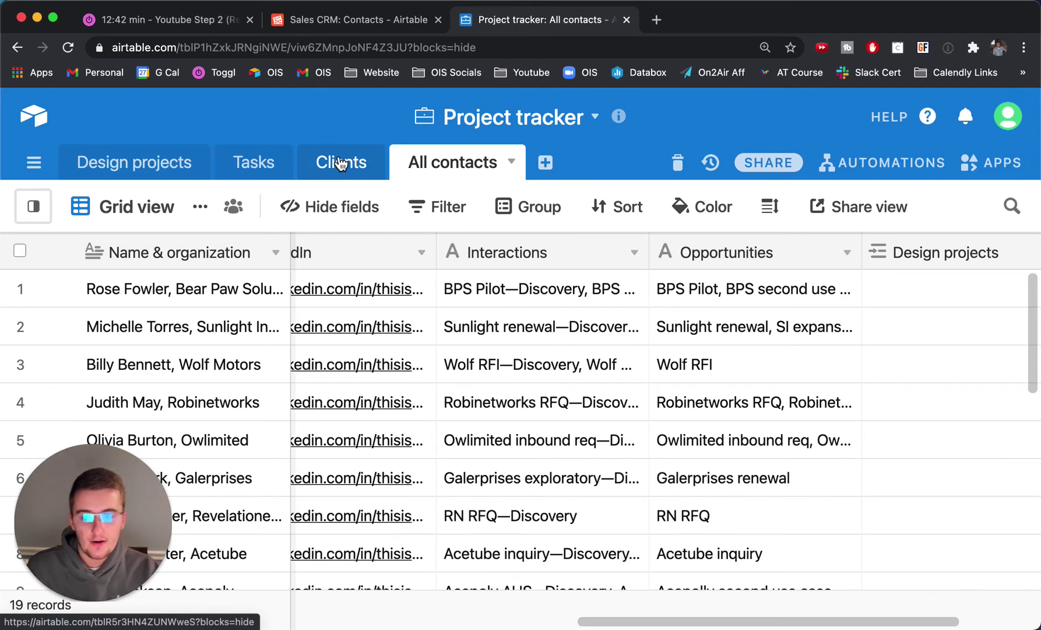
- Delete the Clients table from the Project tracker base
click(341, 163)
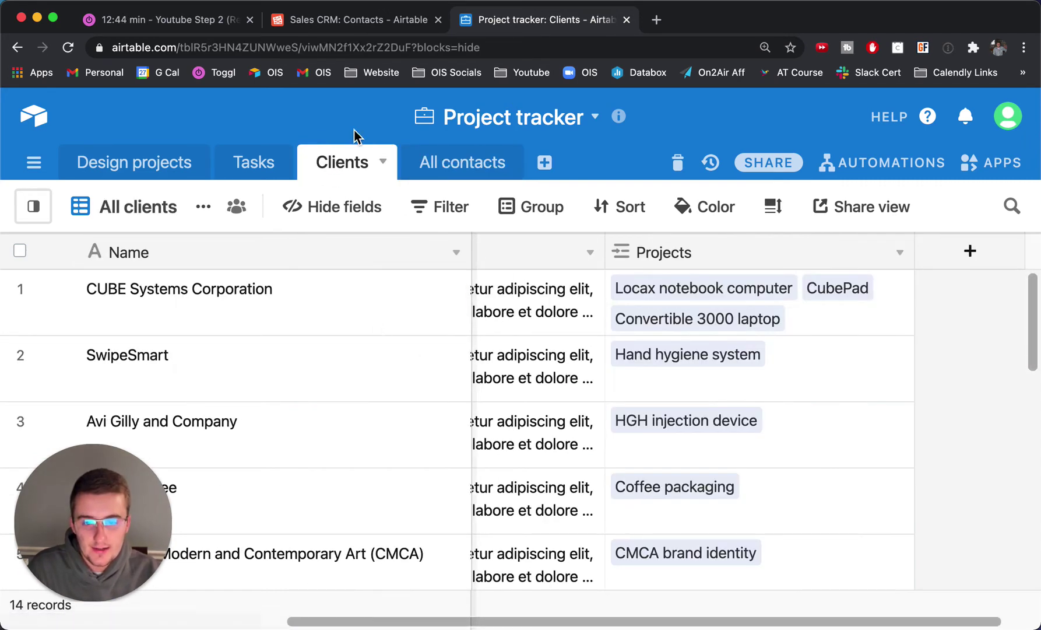
click(358, 167)
click(343, 362)
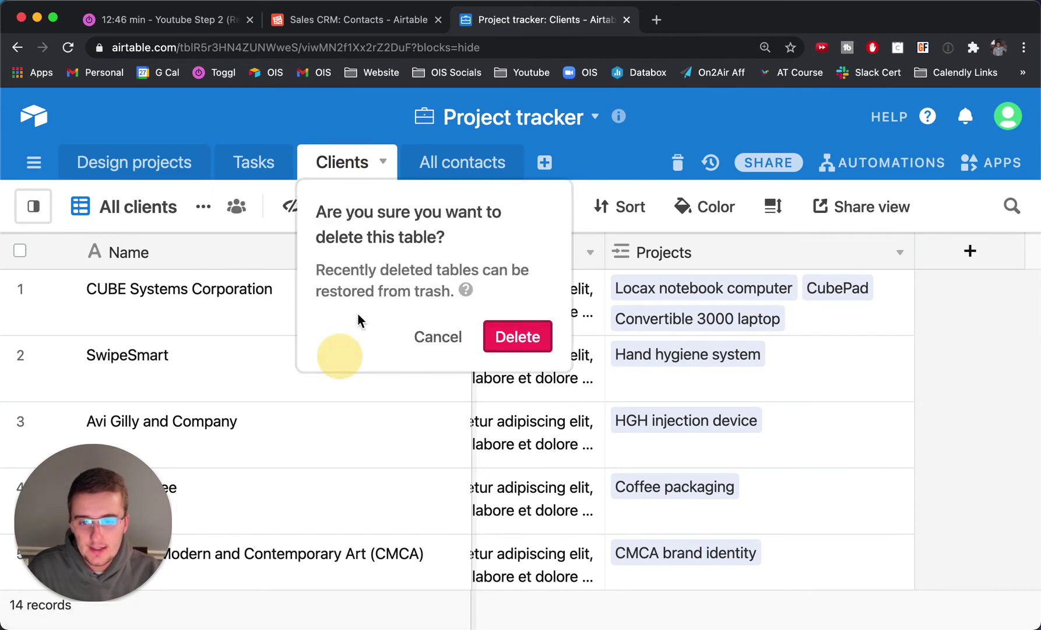
click(536, 347)
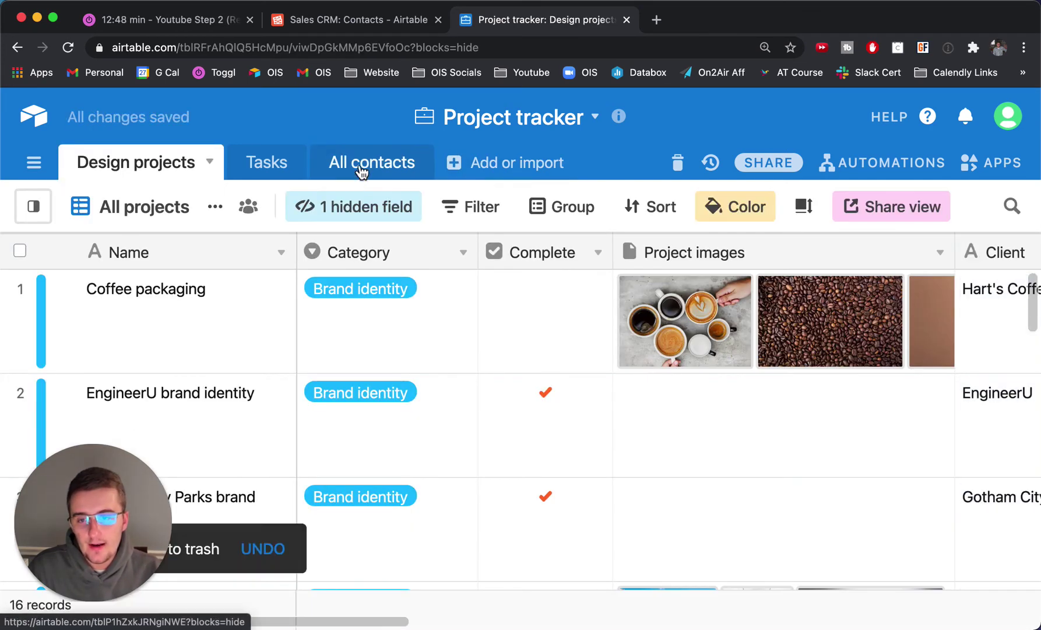
- Hide the Account field in the All contacts table
click(362, 170)
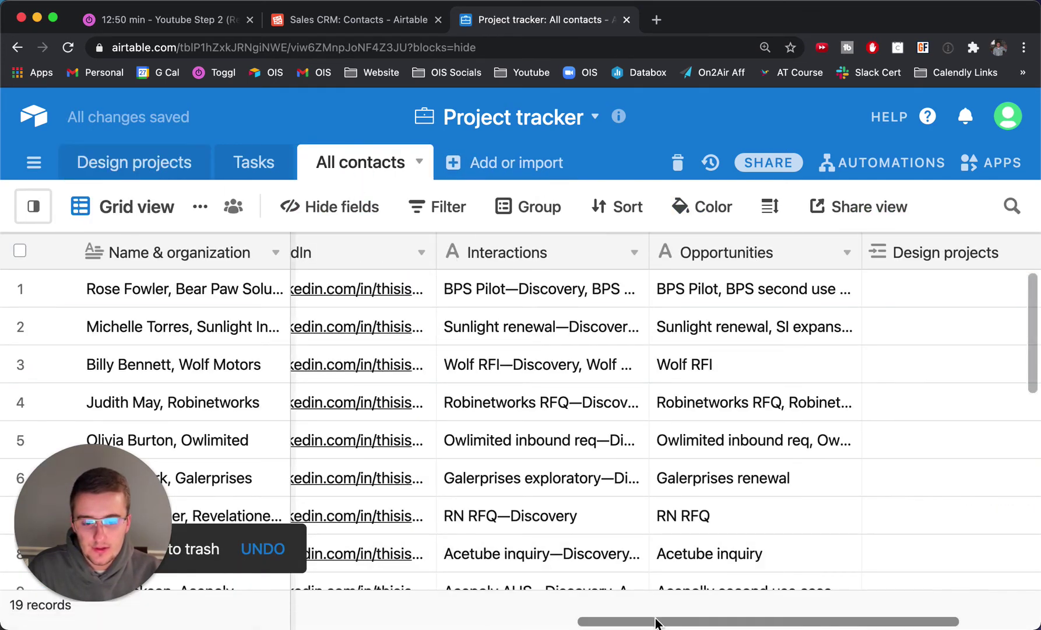
drag(658, 623, 137, 622)
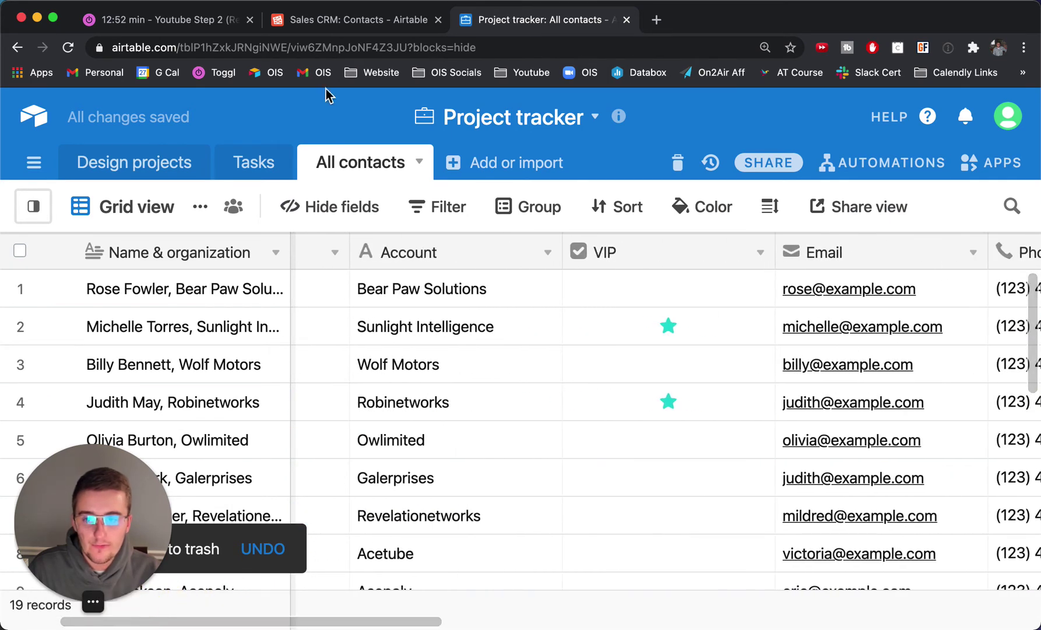
right_click(462, 259)
click(440, 574)
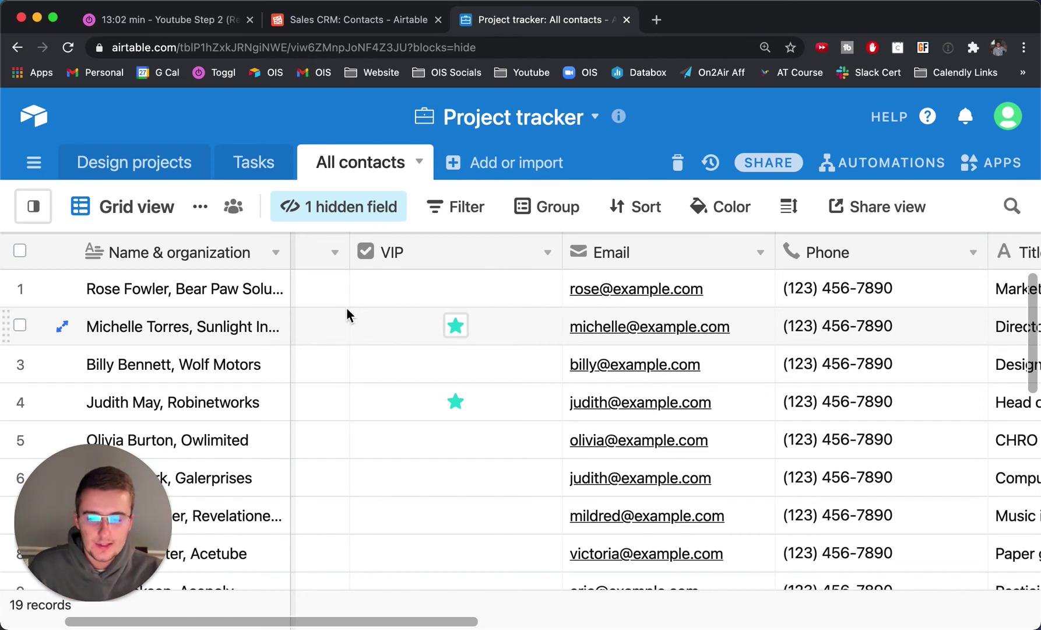
- Disable the private share link for the Sales CRM All contacts view
click(363, 20)
click(595, 207)
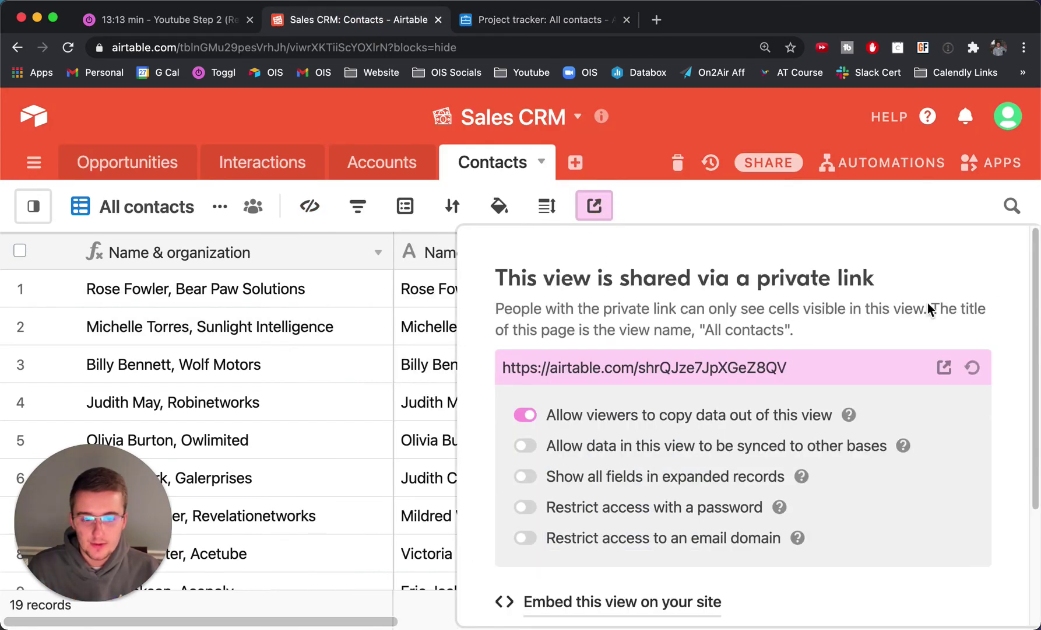
click(901, 362)
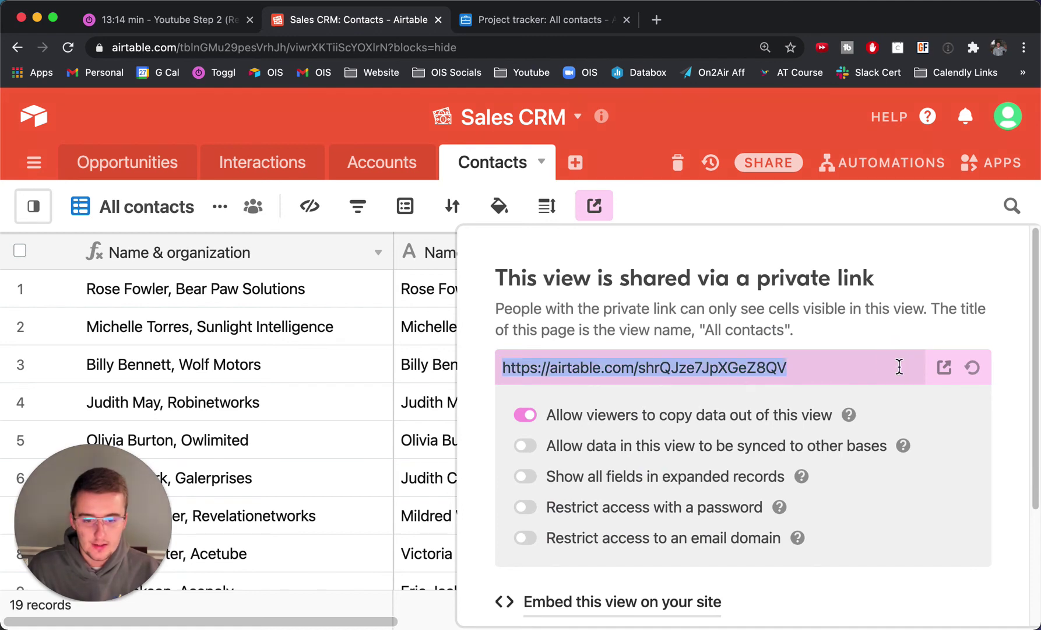
scroll(839, 373, down, 2)
click(650, 563)
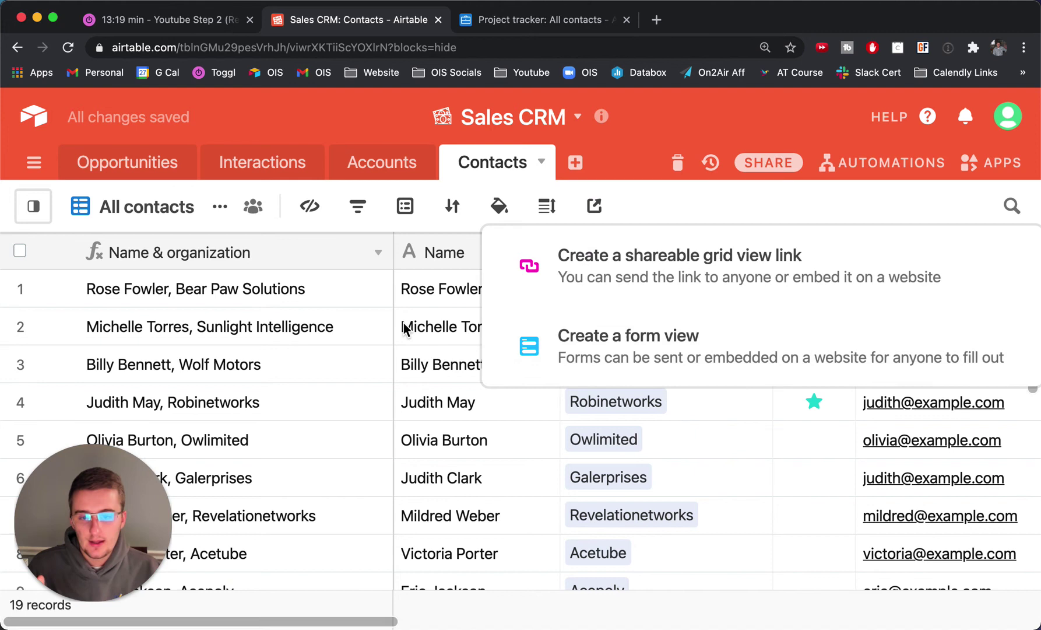
click(404, 323)
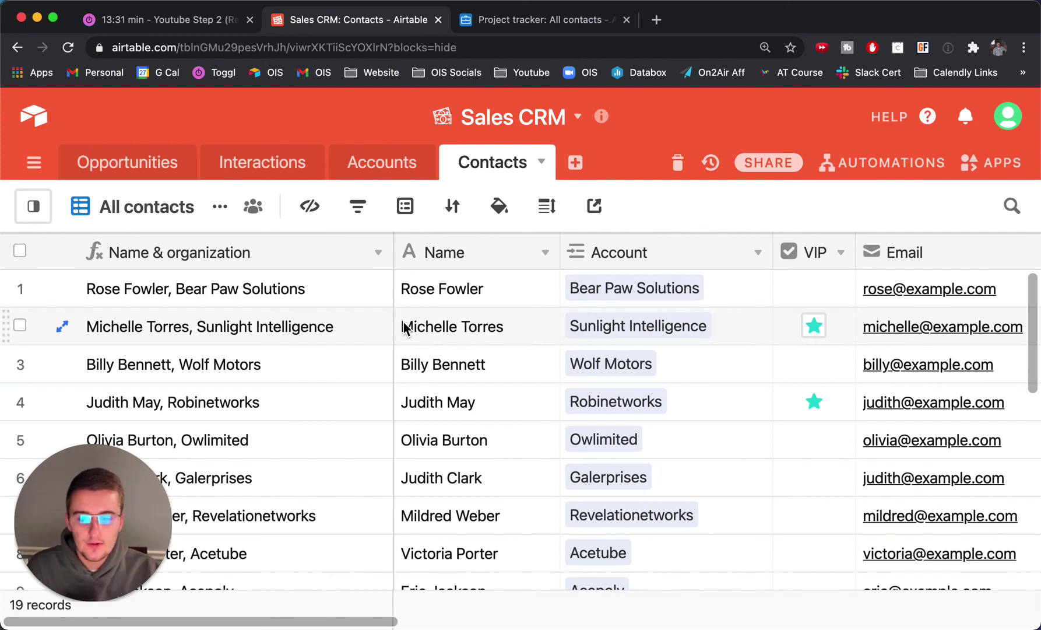
click(609, 24)
scroll(560, 401, down, 3)
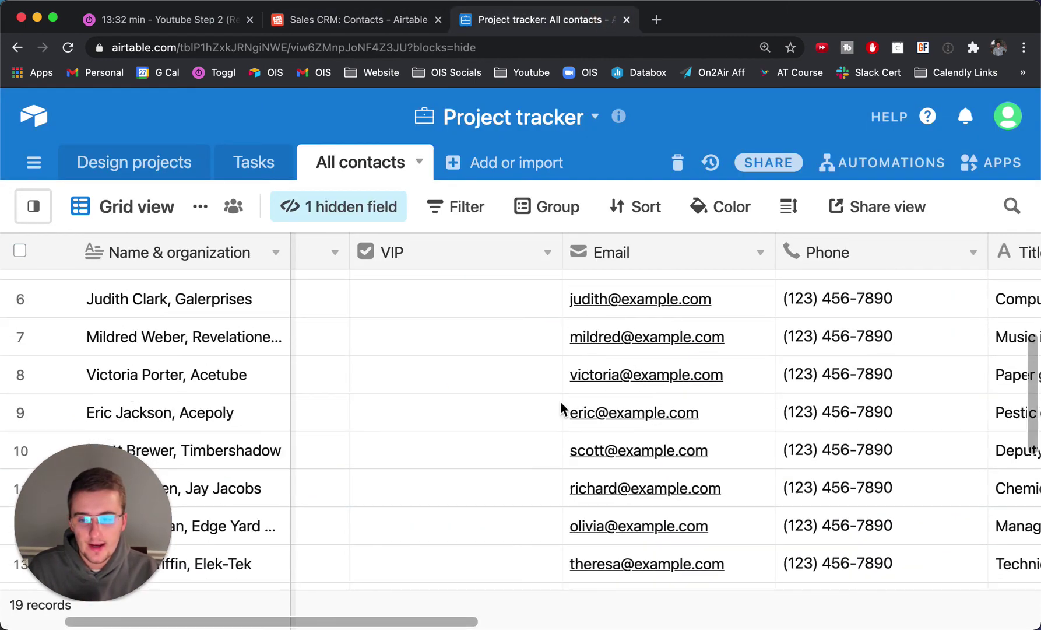
scroll(561, 401, up, 3)
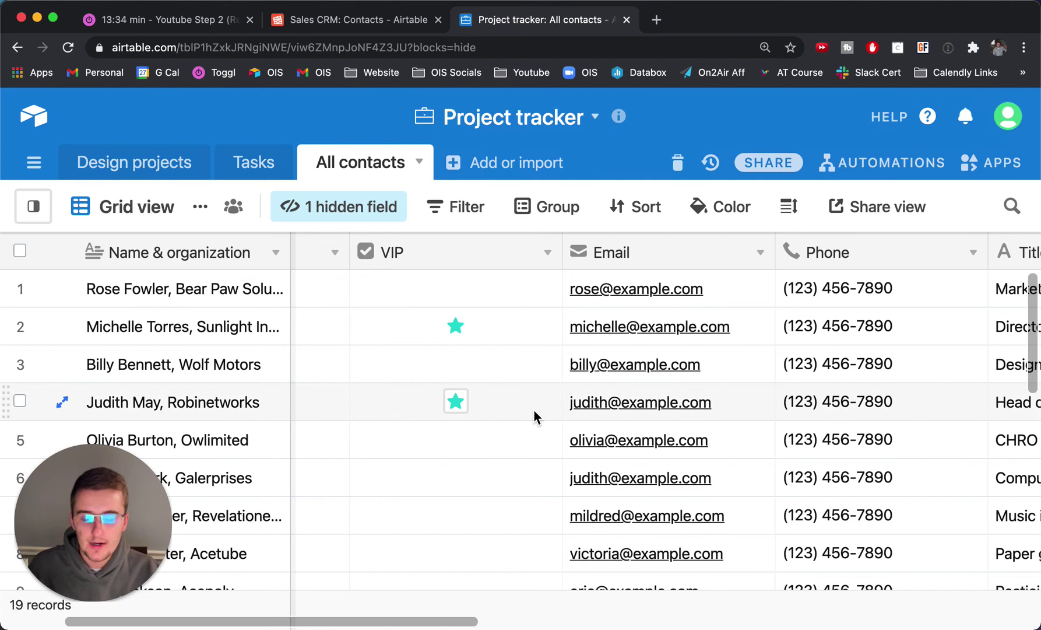